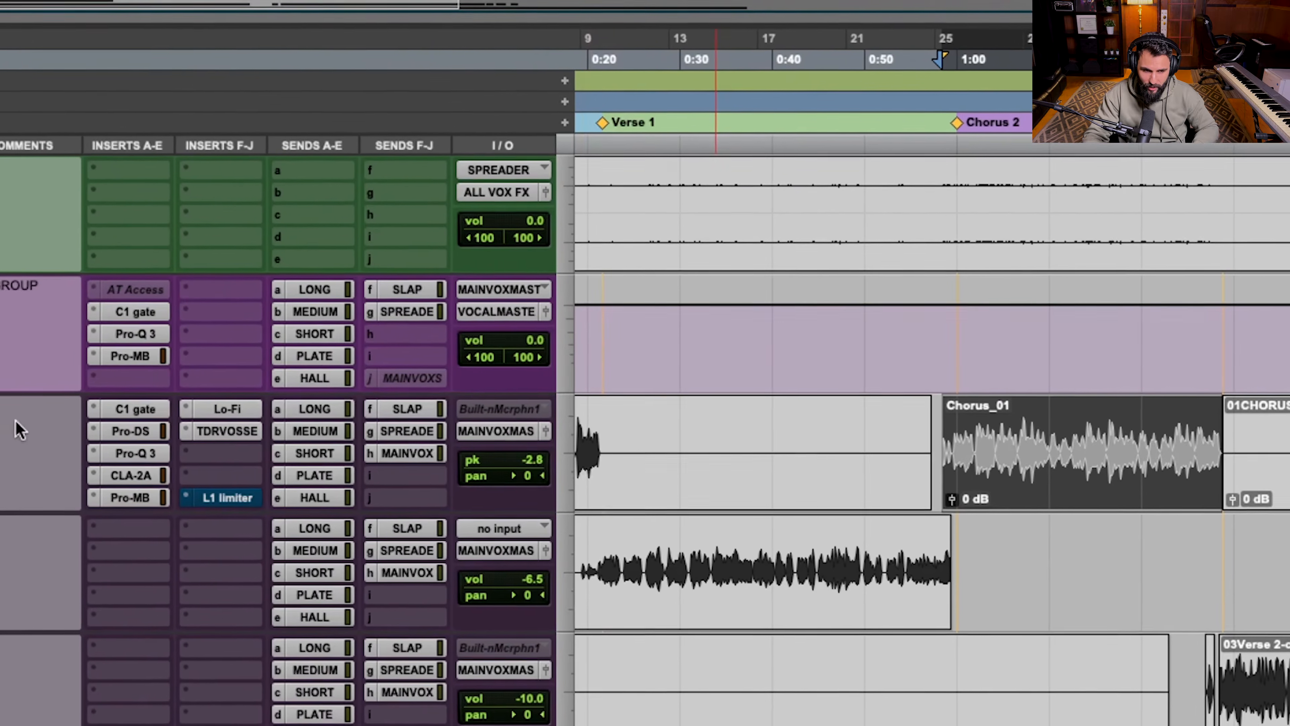
# Step: Play the selected Chorus_01 clip with the Chorus track's peak reading reset to measure its peak level
pyautogui.press('space')
pyautogui.click(545, 452)
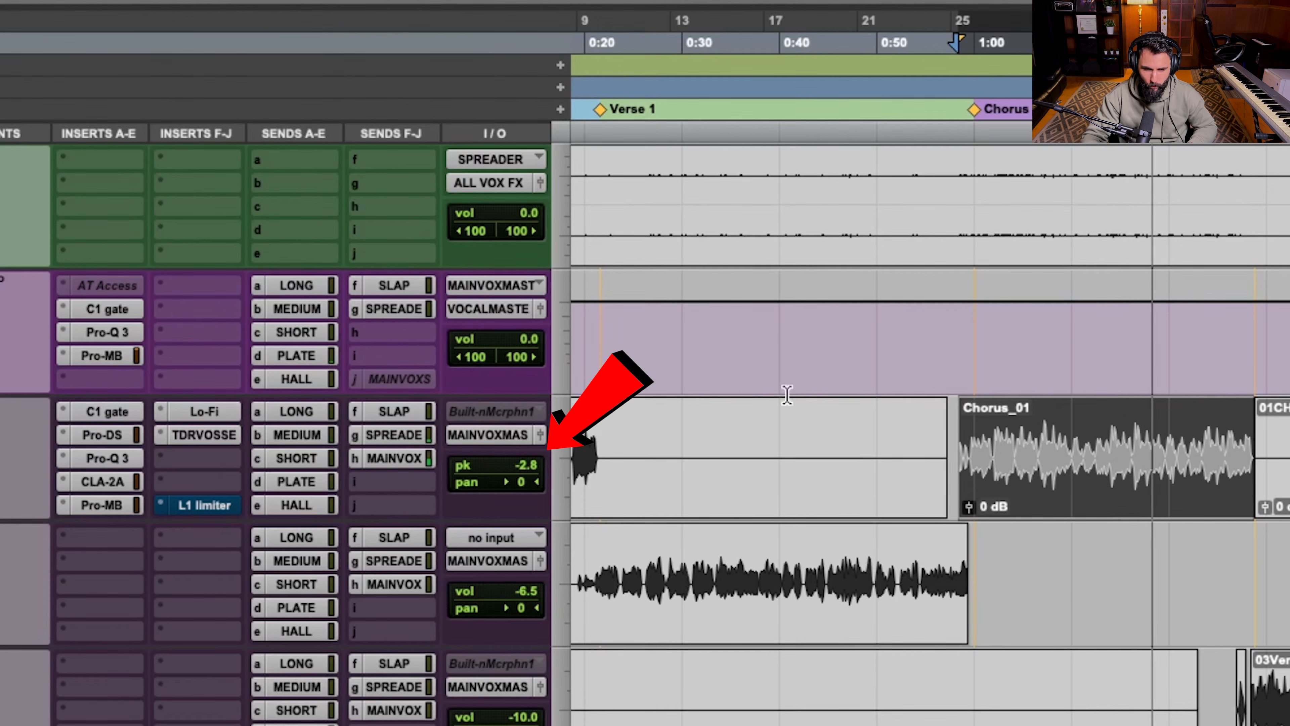
pyautogui.press('space')
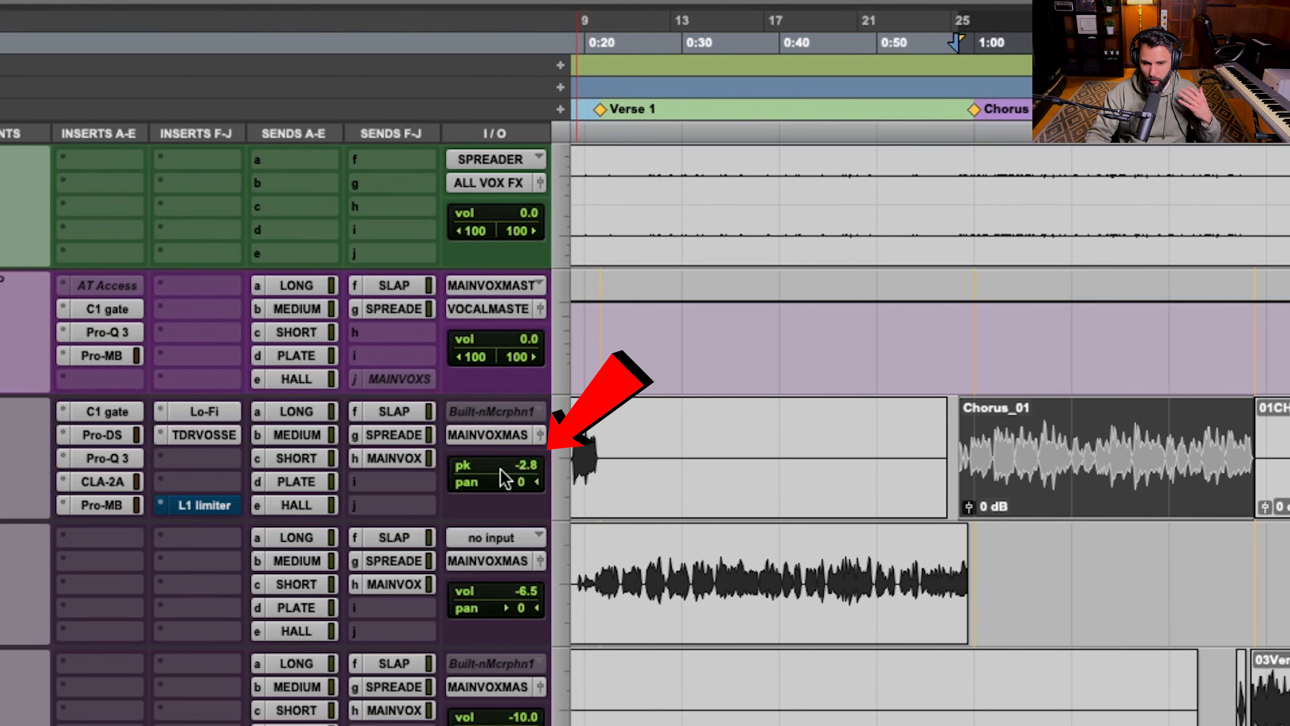
# Step: Take the L1 limiter on the Chorus track out of bypass and set its output ceiling to -2.8
pyautogui.click(209, 505)
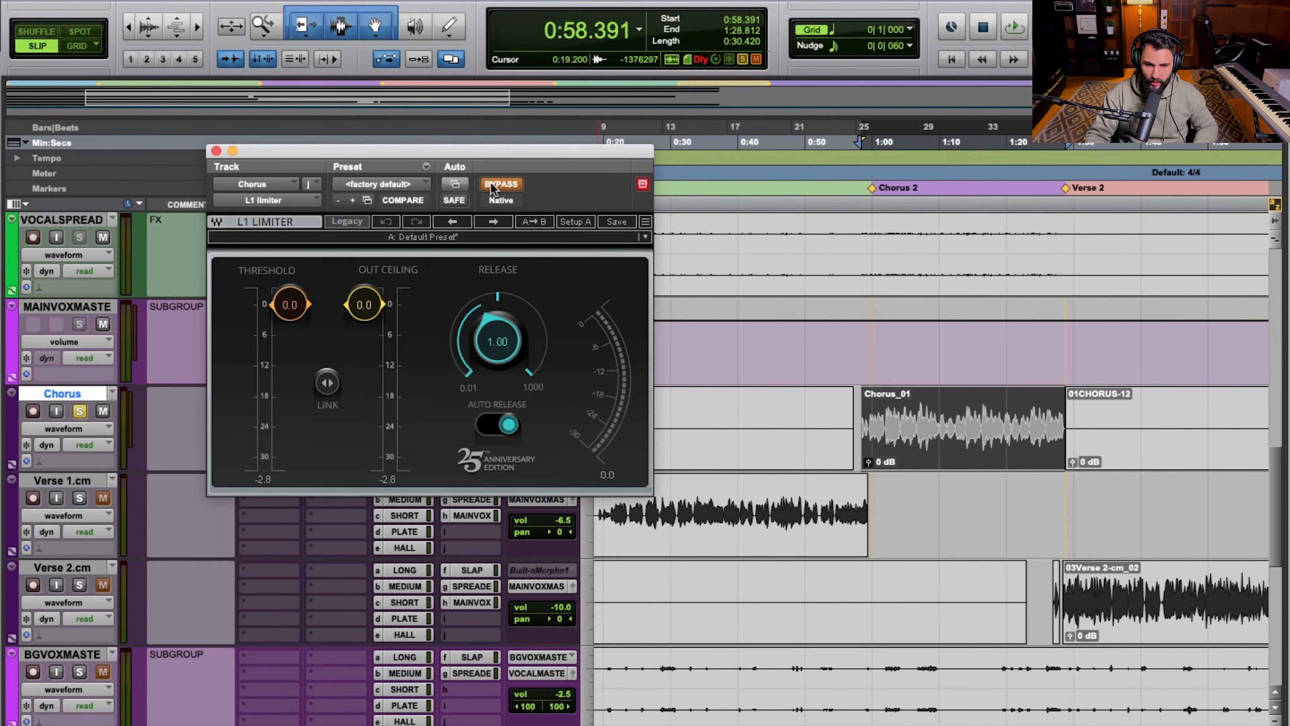
pyautogui.click(491, 184)
pyautogui.click(363, 304)
pyautogui.write('-2.8')
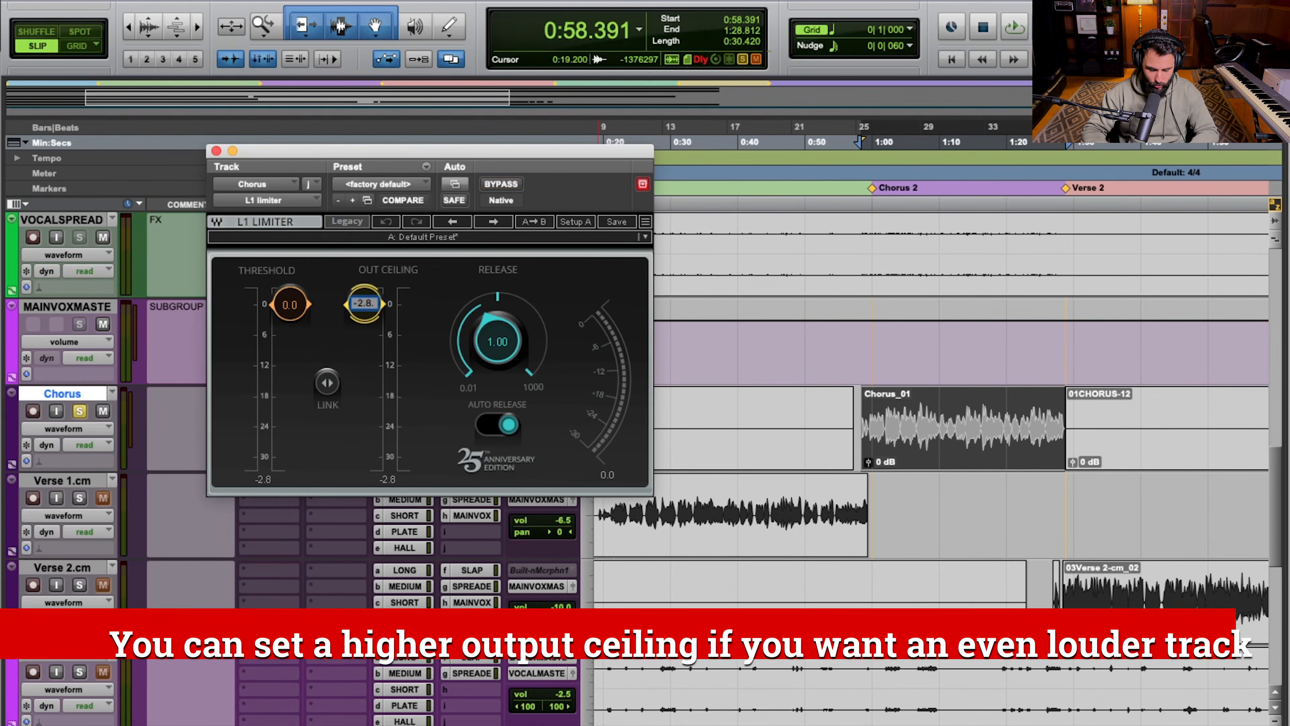
pyautogui.press('Return')
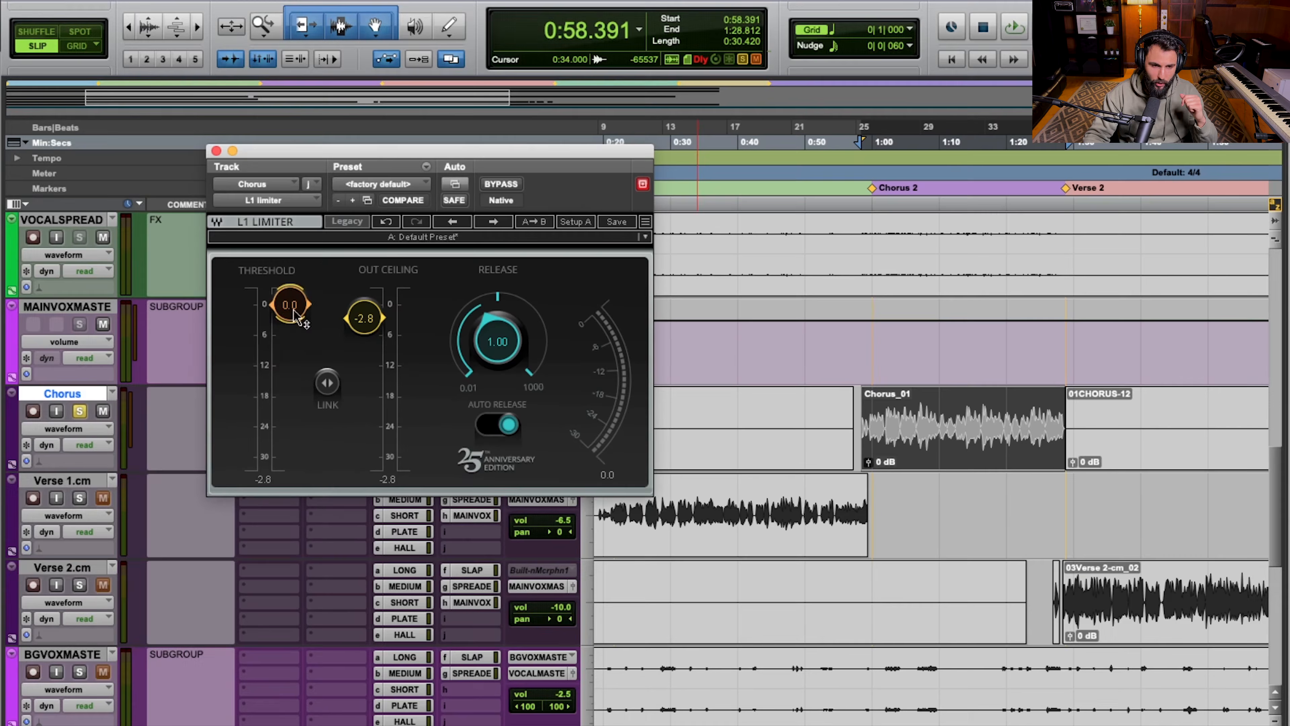
# Step: Set the L1 limiter's threshold to -2.8 to match the output ceiling
pyautogui.moveTo(290, 304)
pyautogui.mouseDown()
pyautogui.moveTo(289, 368)
pyautogui.moveTo(289, 305)
pyautogui.mouseUp()
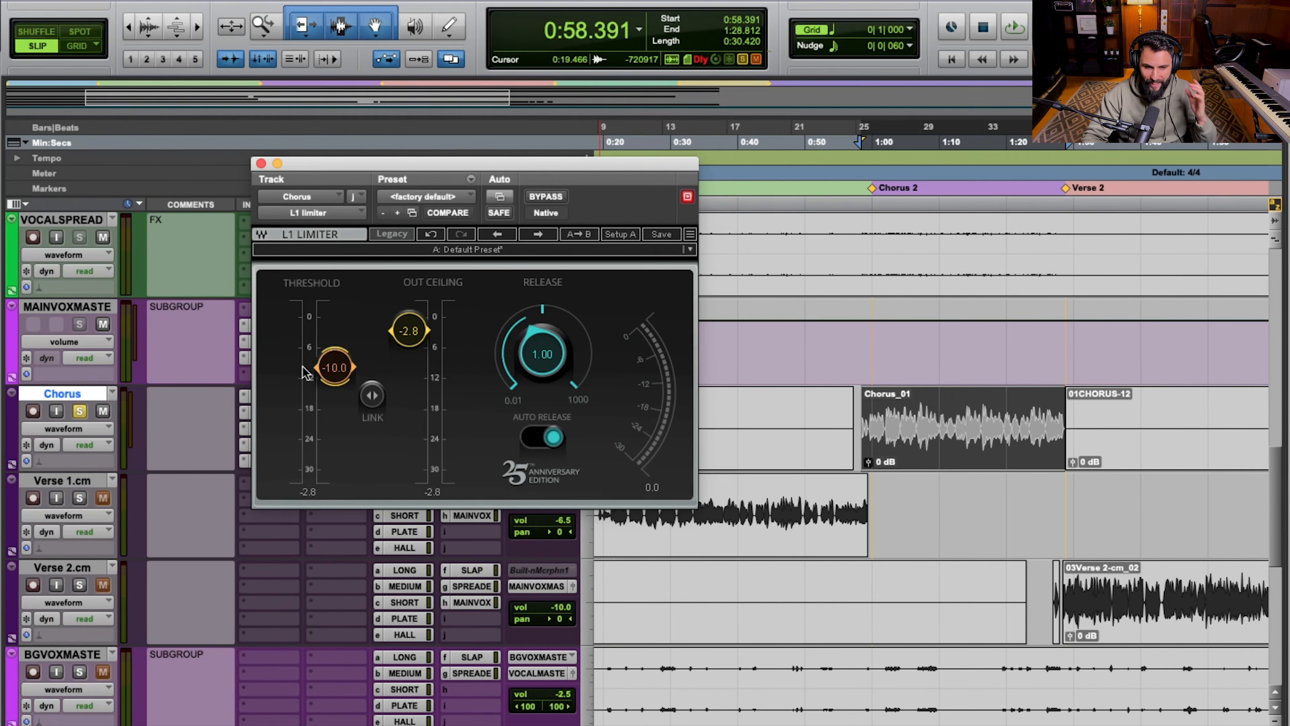
pyautogui.click(334, 367)
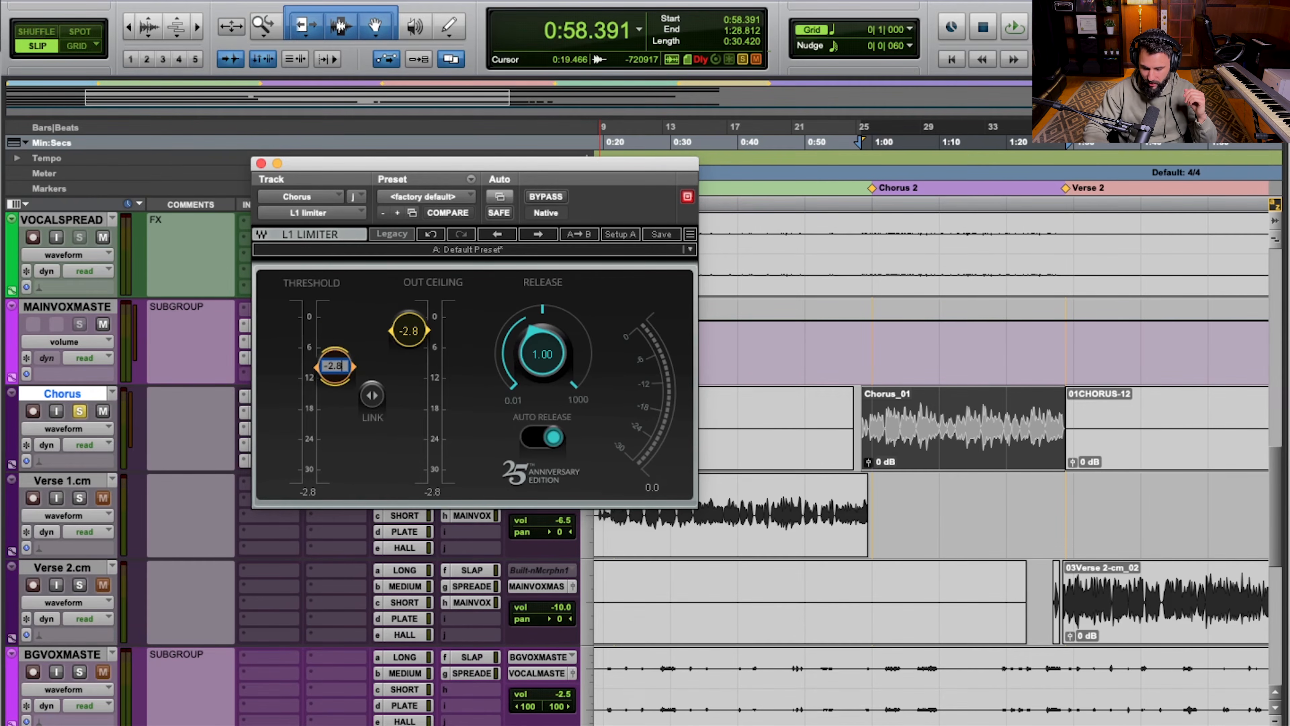
pyautogui.write('-2.8')
pyautogui.press('Return')
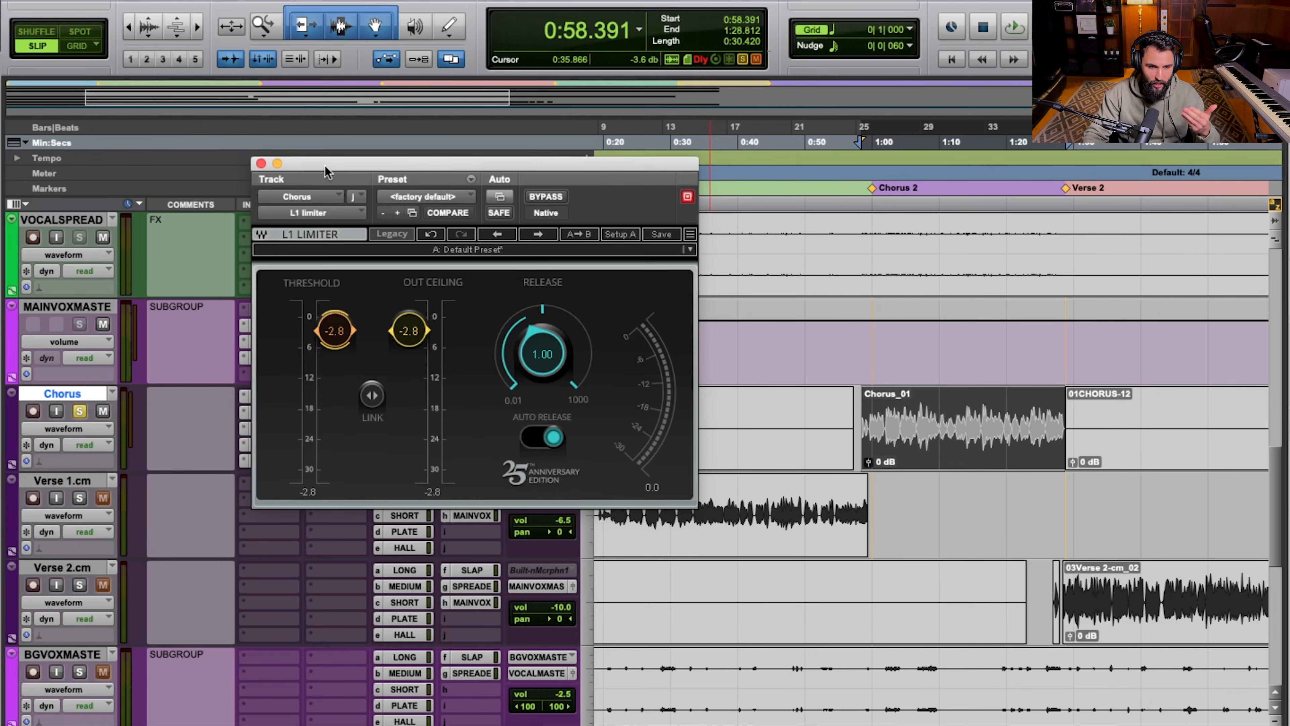
# Step: Close the limiter, try raising the Chorus track's volume to -1.3, and bring it back to -13.0
pyautogui.click(260, 163)
pyautogui.click(565, 429)
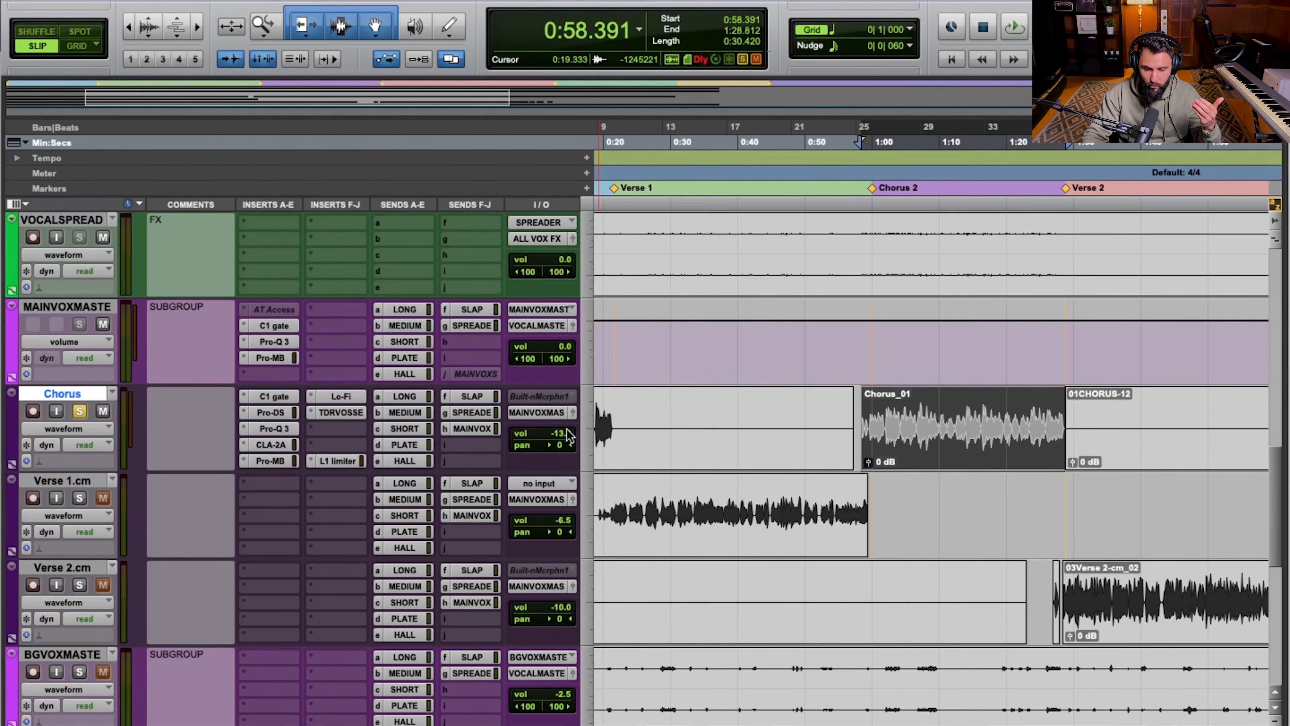
pyautogui.moveTo(567, 418); pyautogui.dragTo(566, 419)
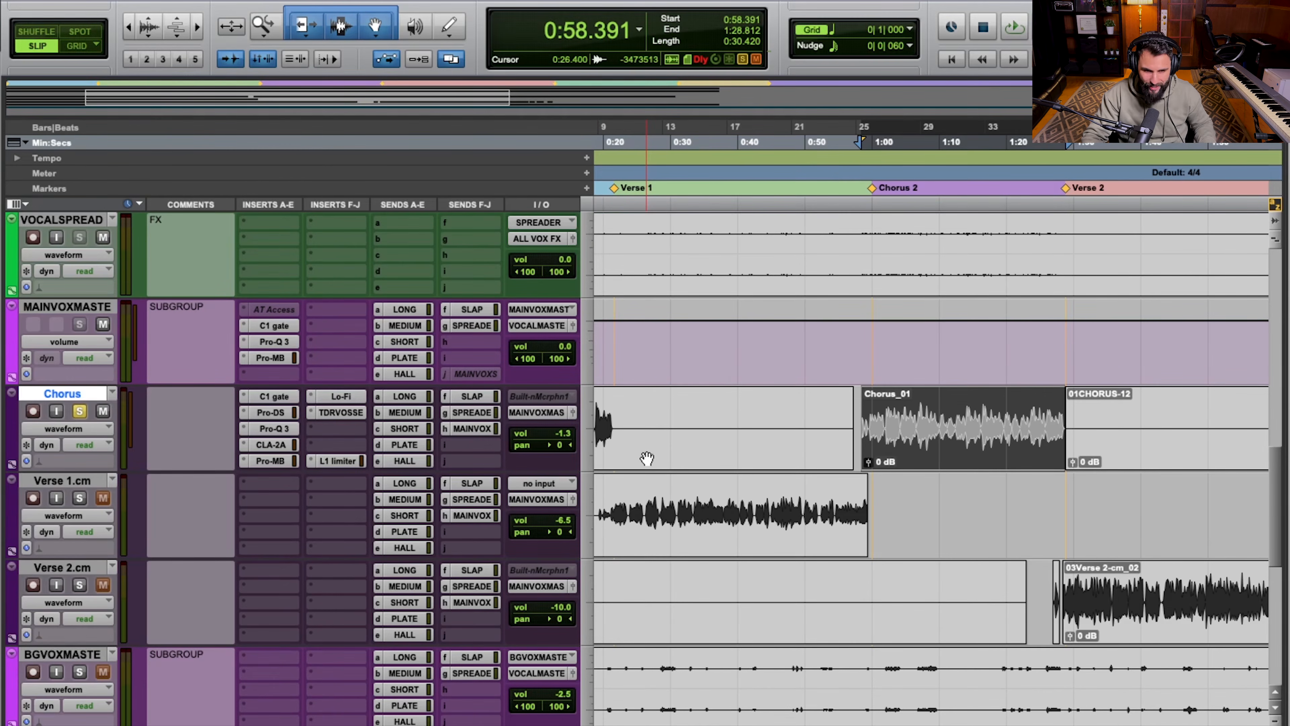
pyautogui.click(569, 436)
pyautogui.moveTo(568, 436); pyautogui.dragTo(597, 517)
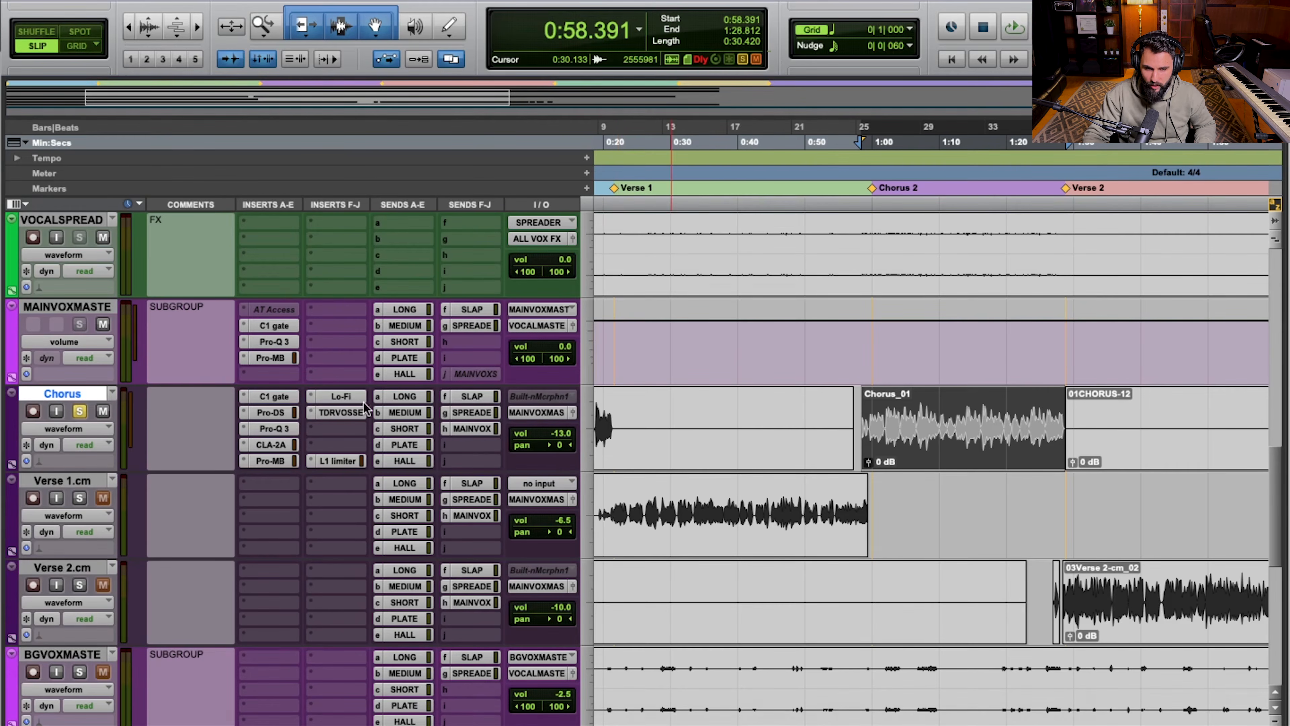
# Step: Reopen the Chorus track's L1 limiter and play the chorus to check the gain reduction meter
pyautogui.click(339, 461)
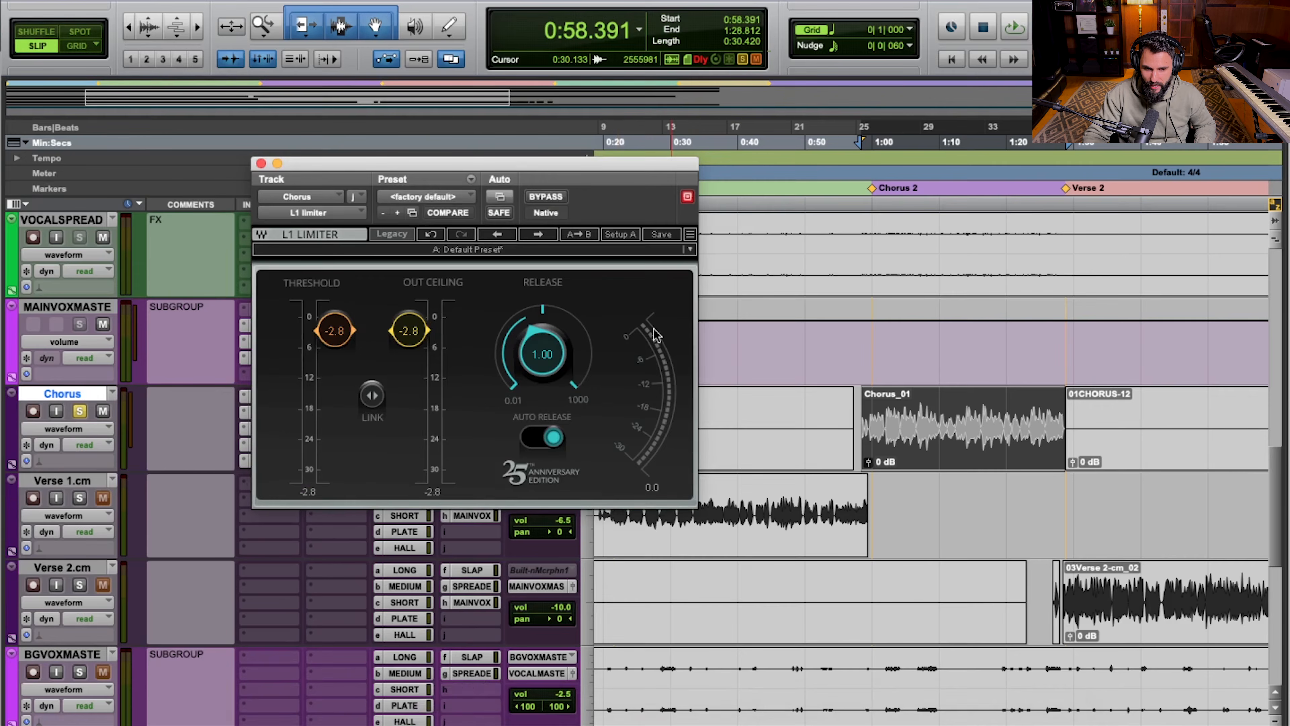
pyautogui.press('space')
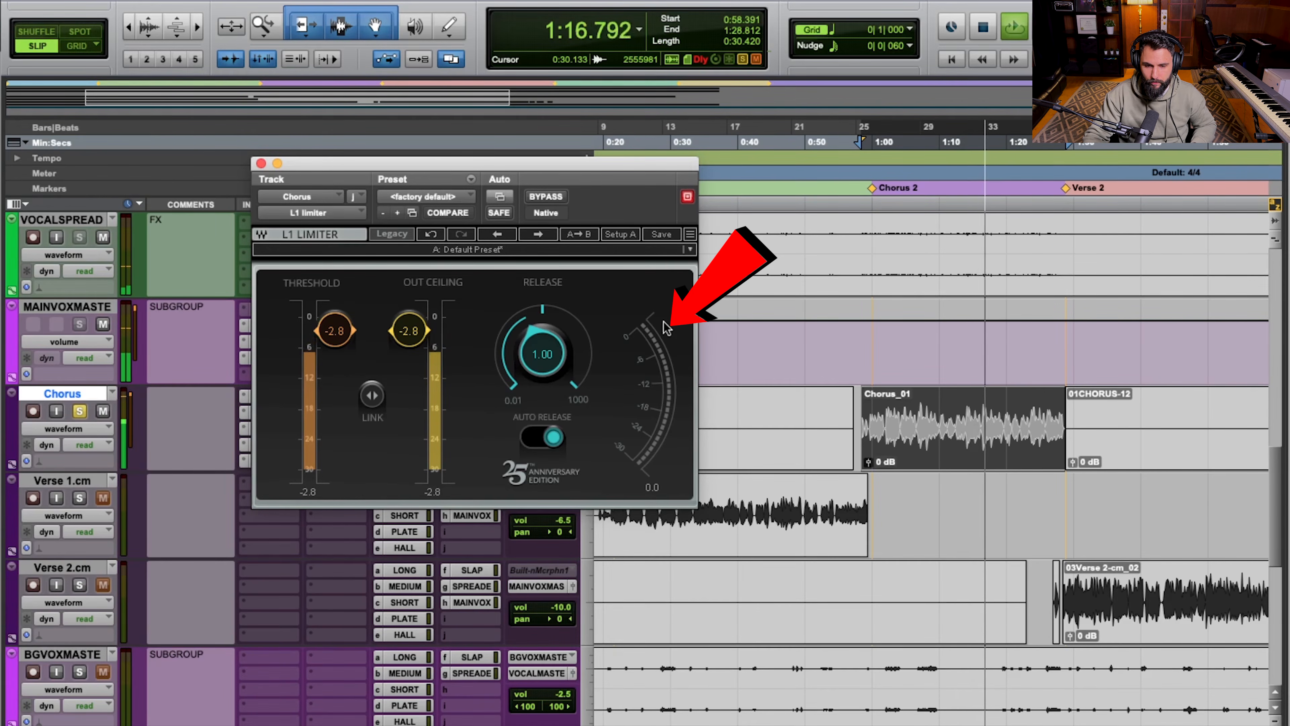
pyautogui.press('space')
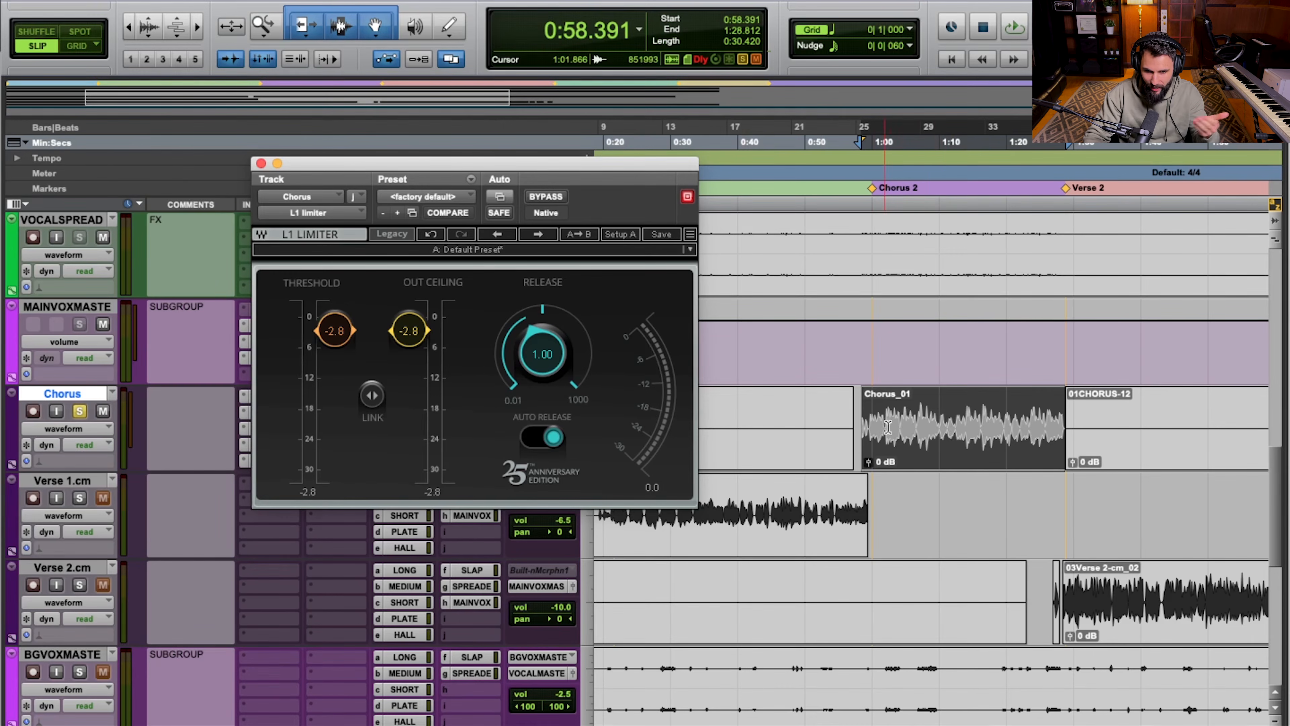
pyautogui.moveTo(936, 420); pyautogui.dragTo(995, 417)
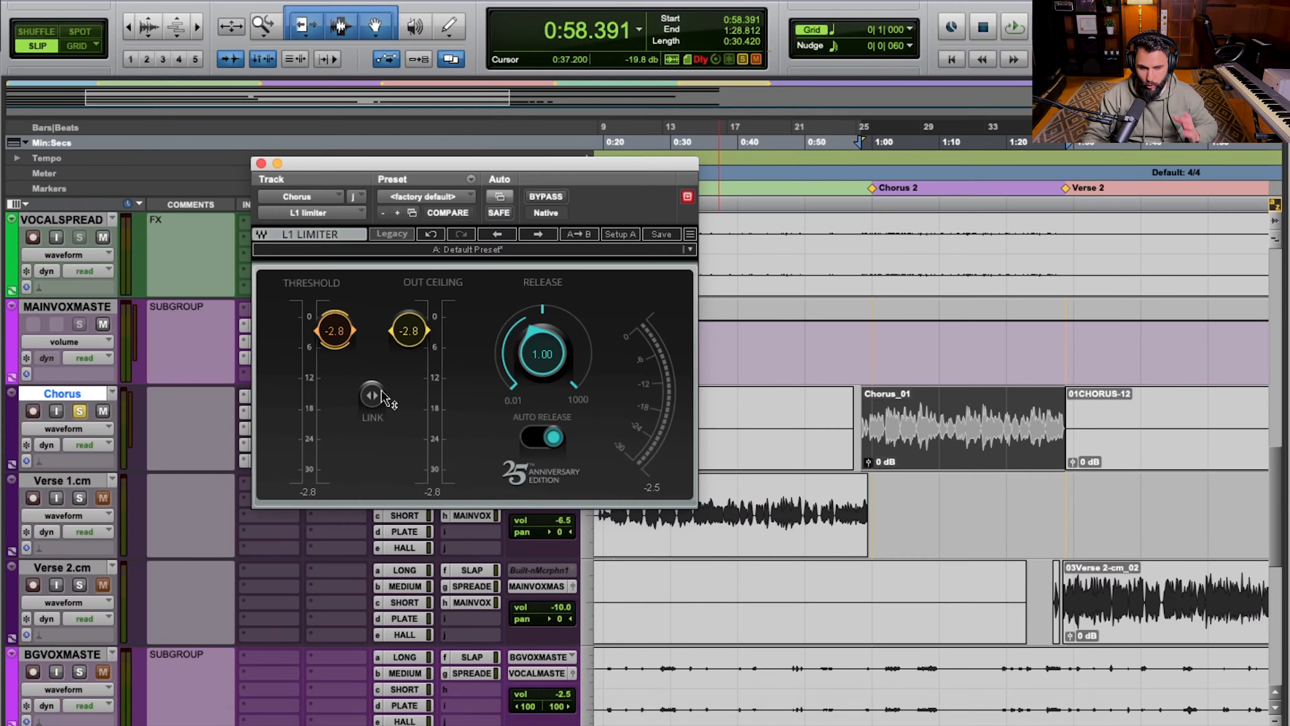
# Step: Lower the limiter's threshold to -5.2 while the chorus plays, and turn auto release on
pyautogui.moveTo(342, 340); pyautogui.dragTo(341, 351)
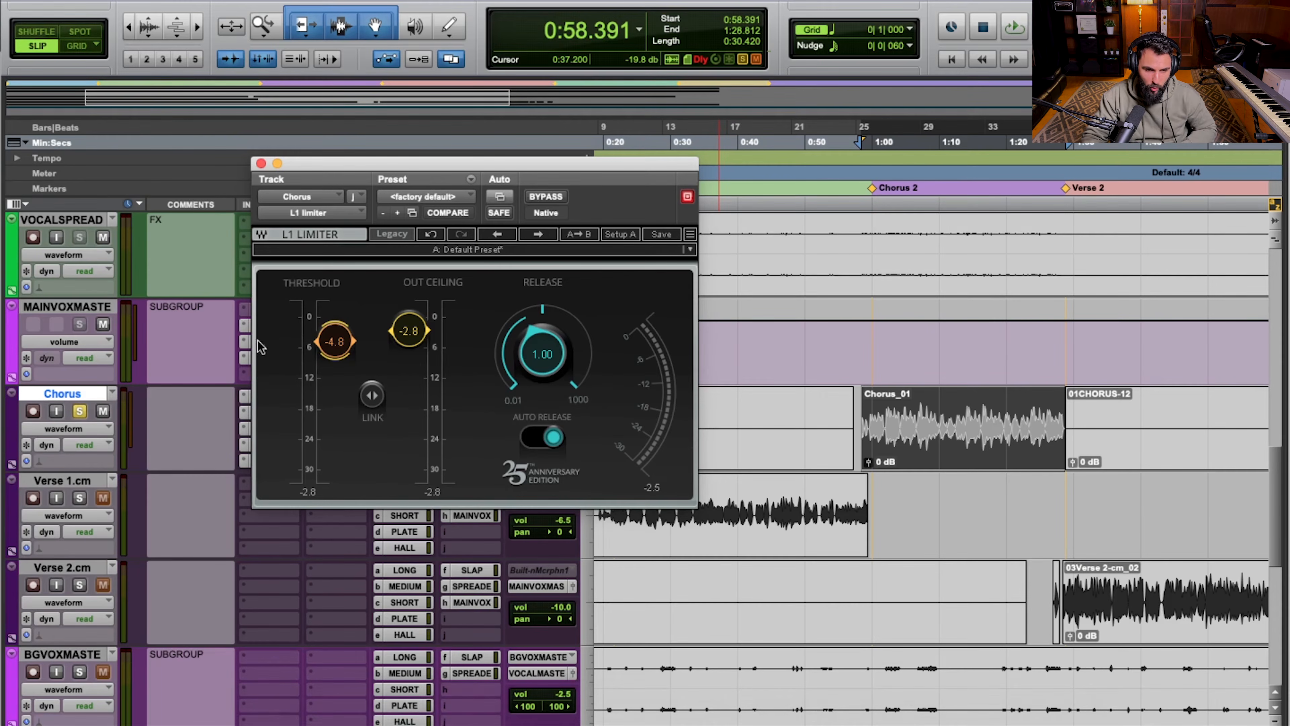
pyautogui.doubleClick(336, 346)
pyautogui.press('space')
pyautogui.moveTo(336, 346)
pyautogui.mouseDown()
pyautogui.moveTo(335, 335)
pyautogui.moveTo(334, 374)
pyautogui.moveTo(335, 343)
pyautogui.mouseUp()
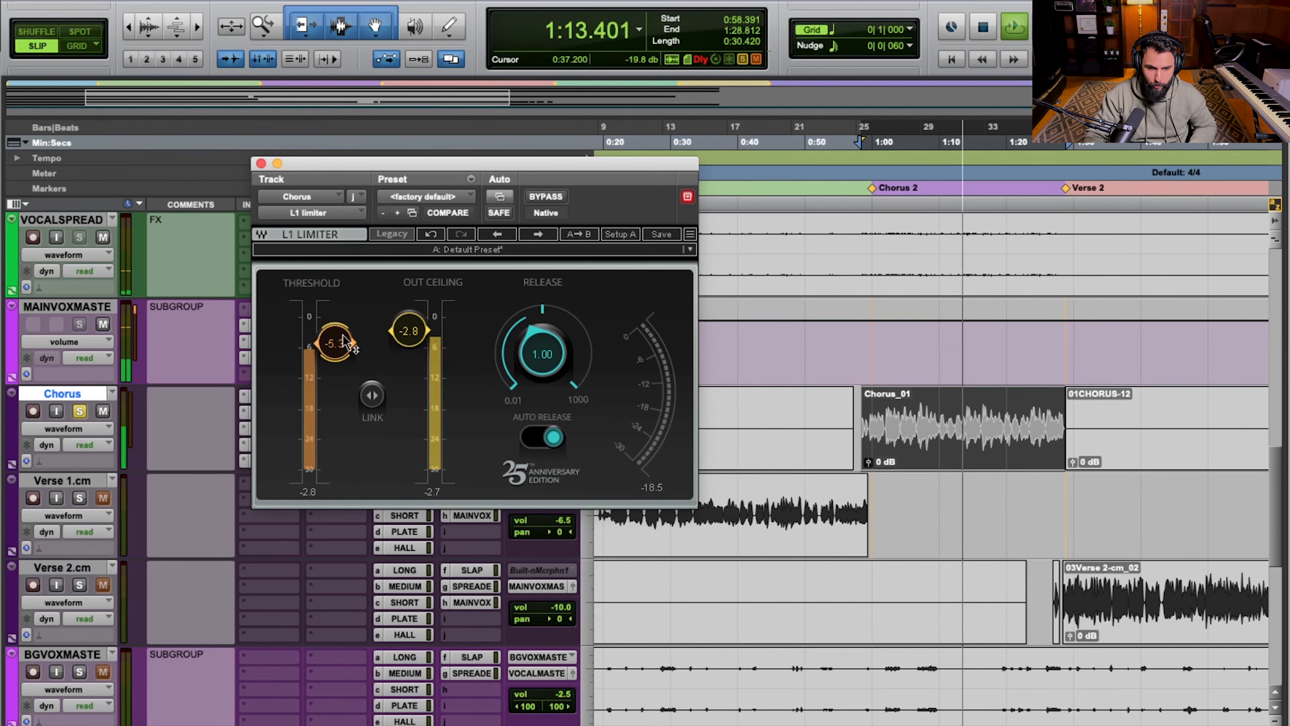
pyautogui.moveTo(334, 343); pyautogui.dragTo(335, 343)
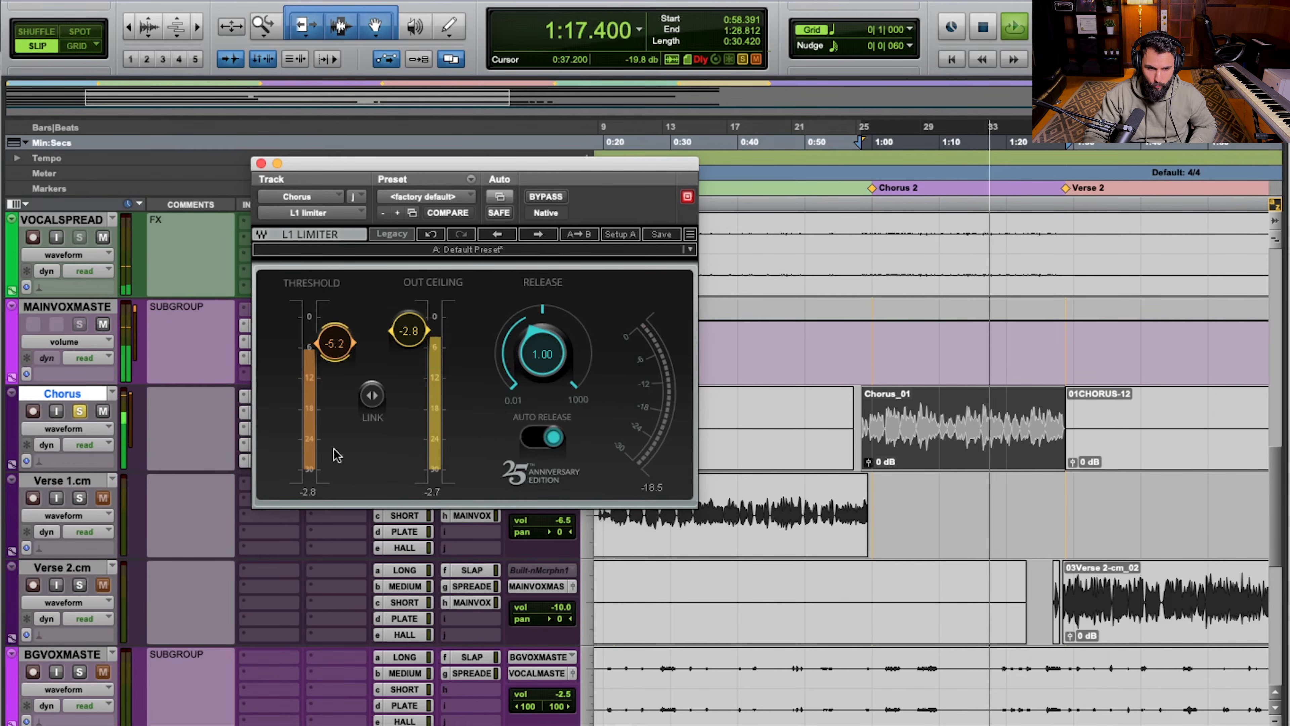
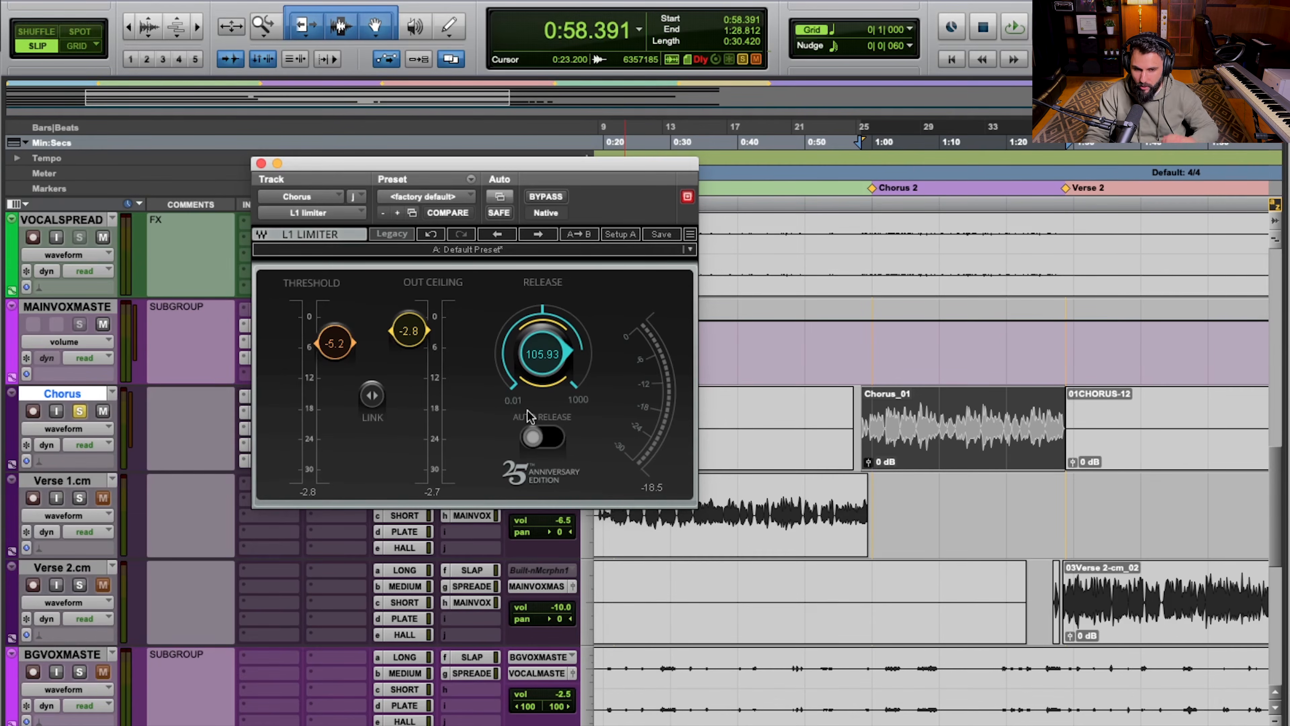
pyautogui.click(537, 442)
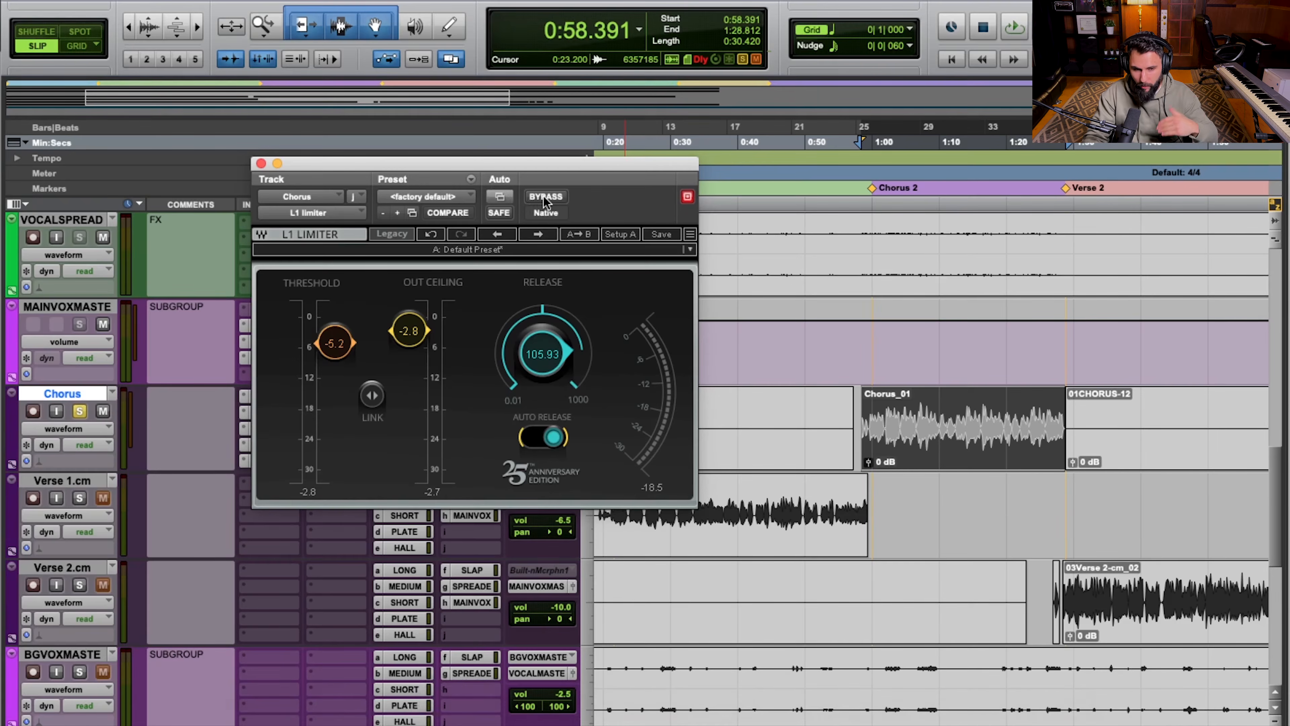
# Step: Compare the chorus with the limiter bypassed and active during playback, and close the limiter with bypass off
pyautogui.click(545, 199)
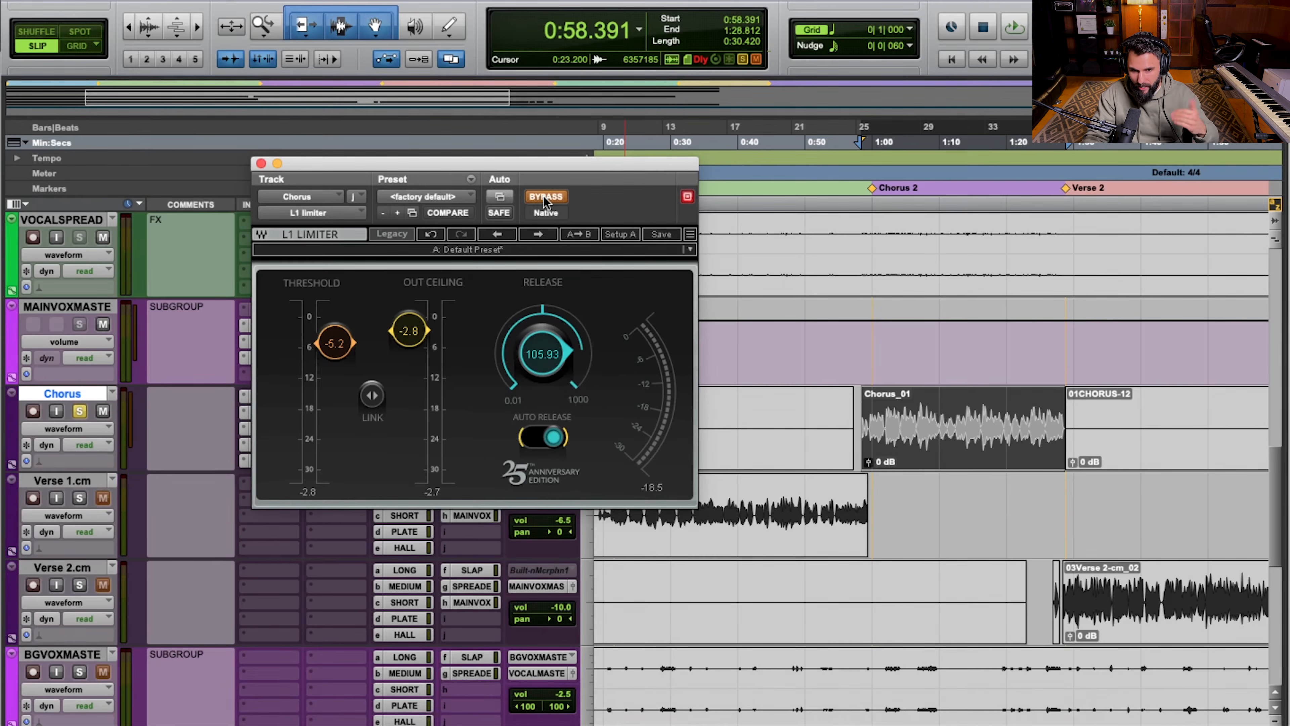
pyautogui.press('space')
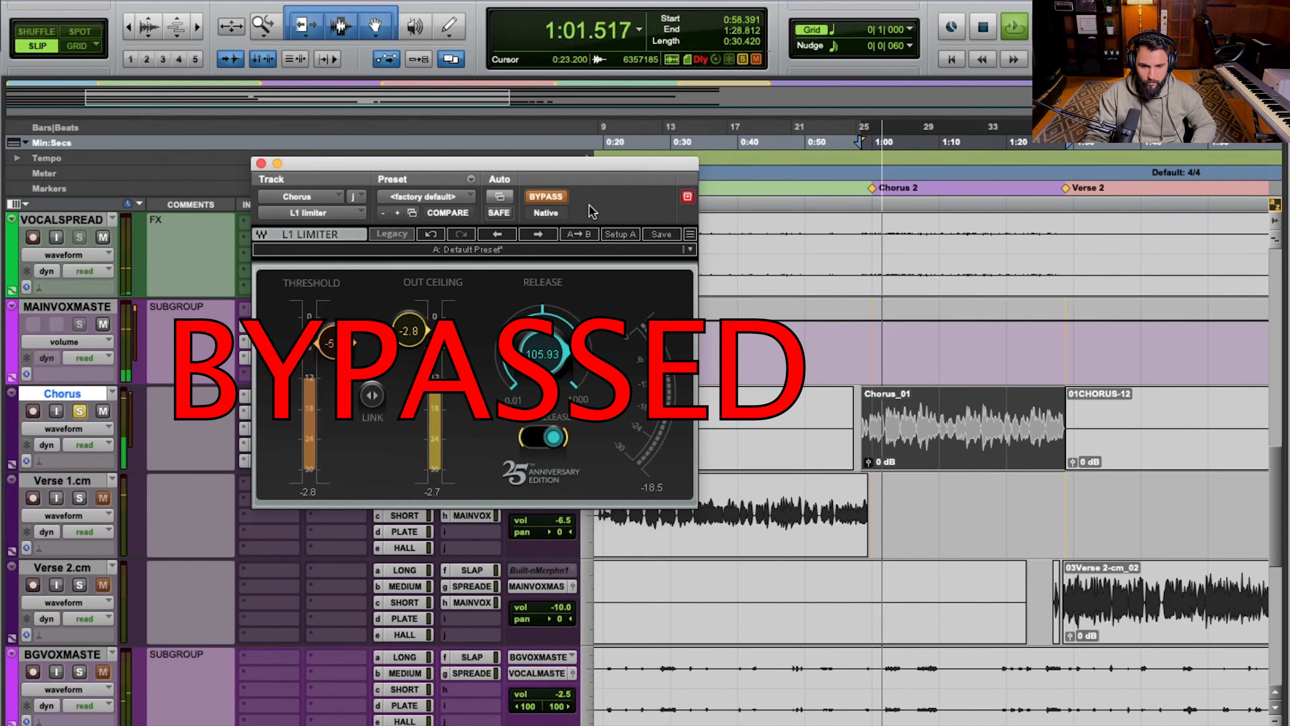
pyautogui.click(558, 202)
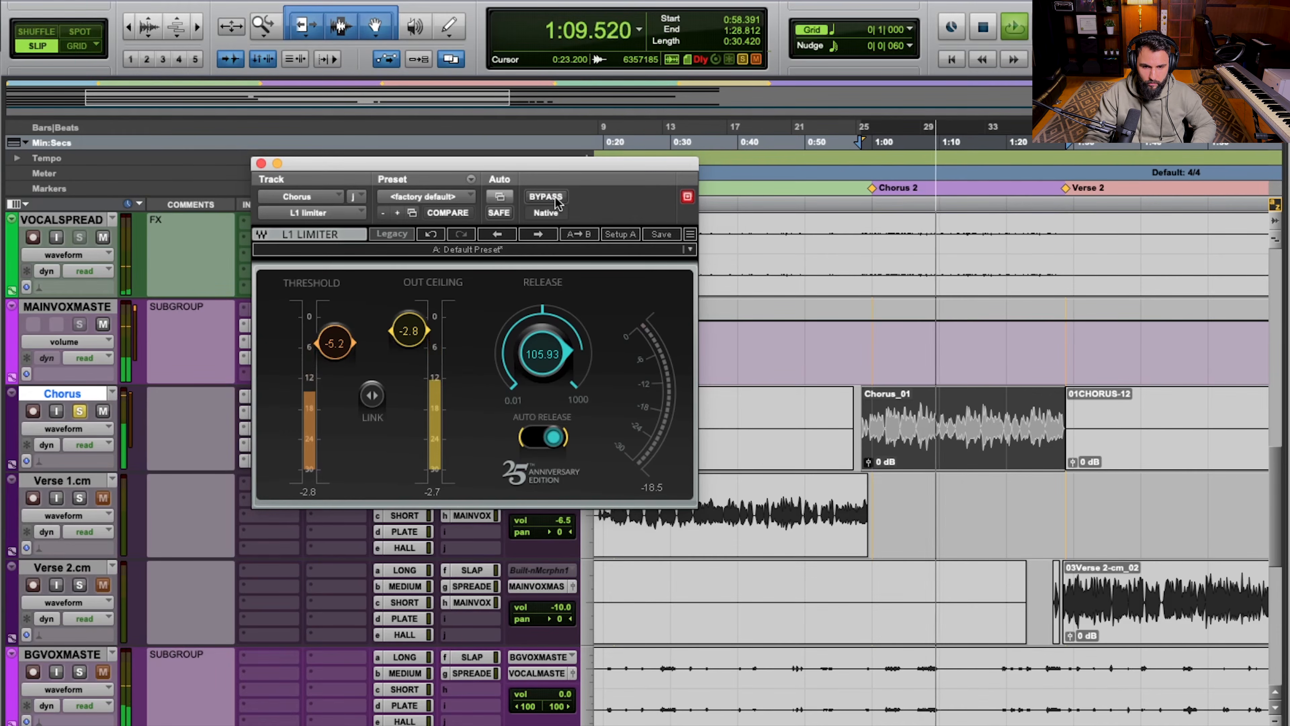
pyautogui.click(546, 197)
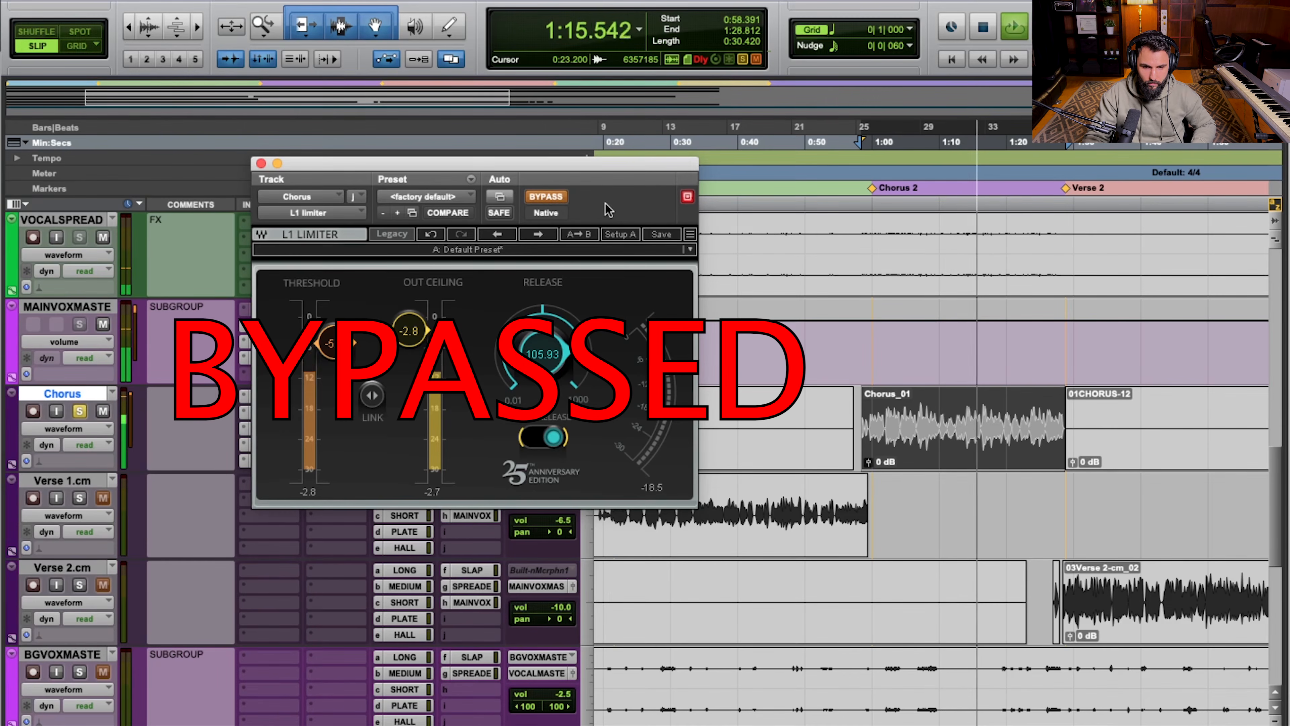
pyautogui.click(559, 200)
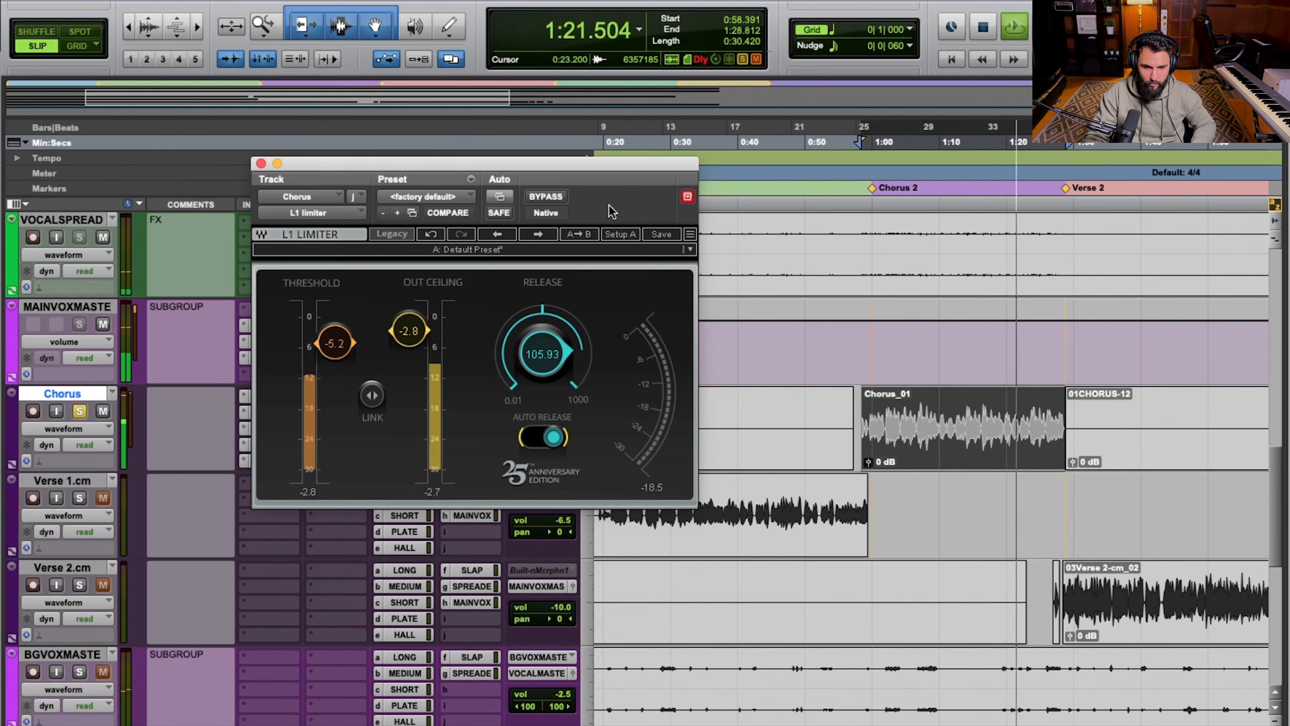
pyautogui.click(547, 196)
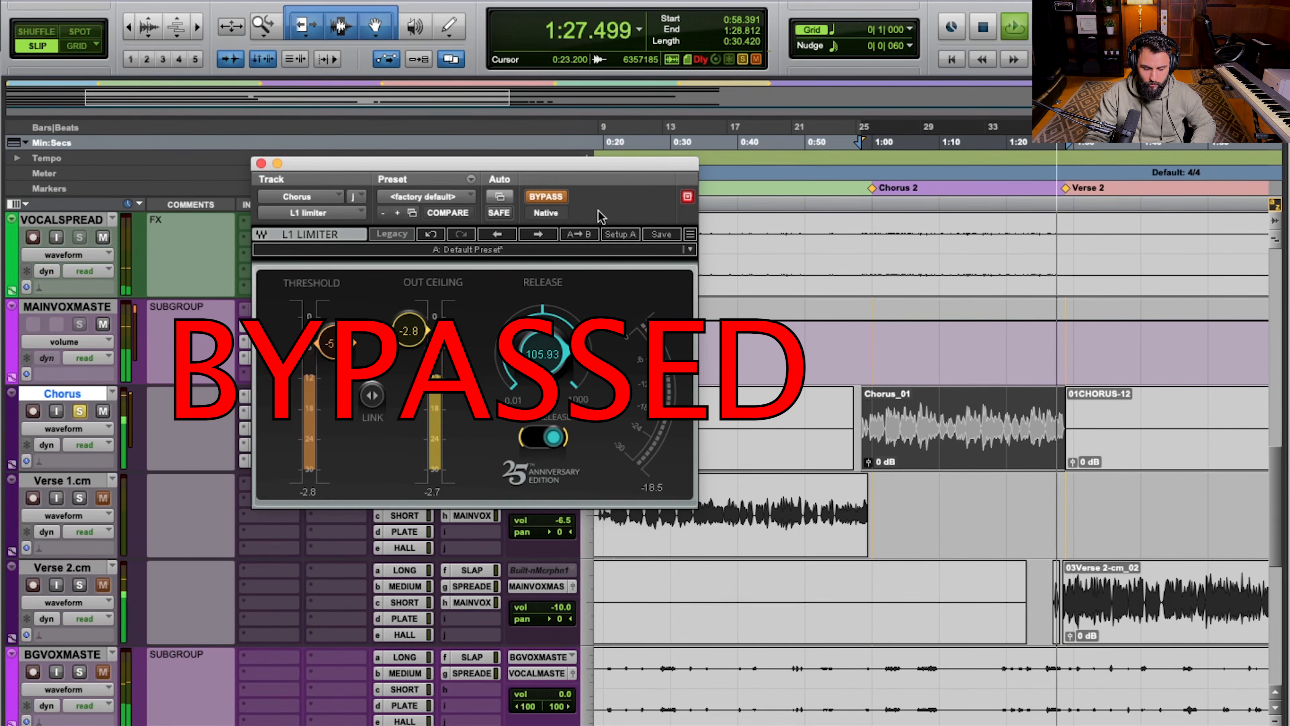
pyautogui.press('space')
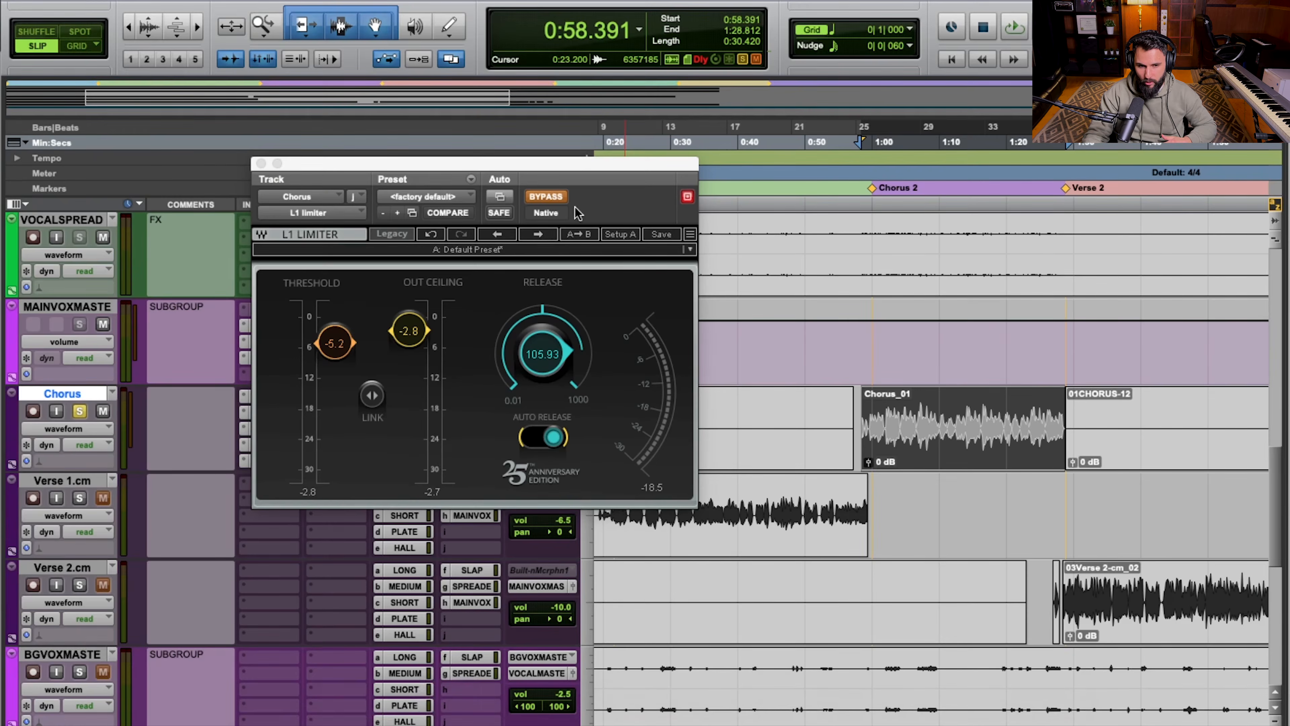
pyautogui.click(545, 197)
pyautogui.click(260, 163)
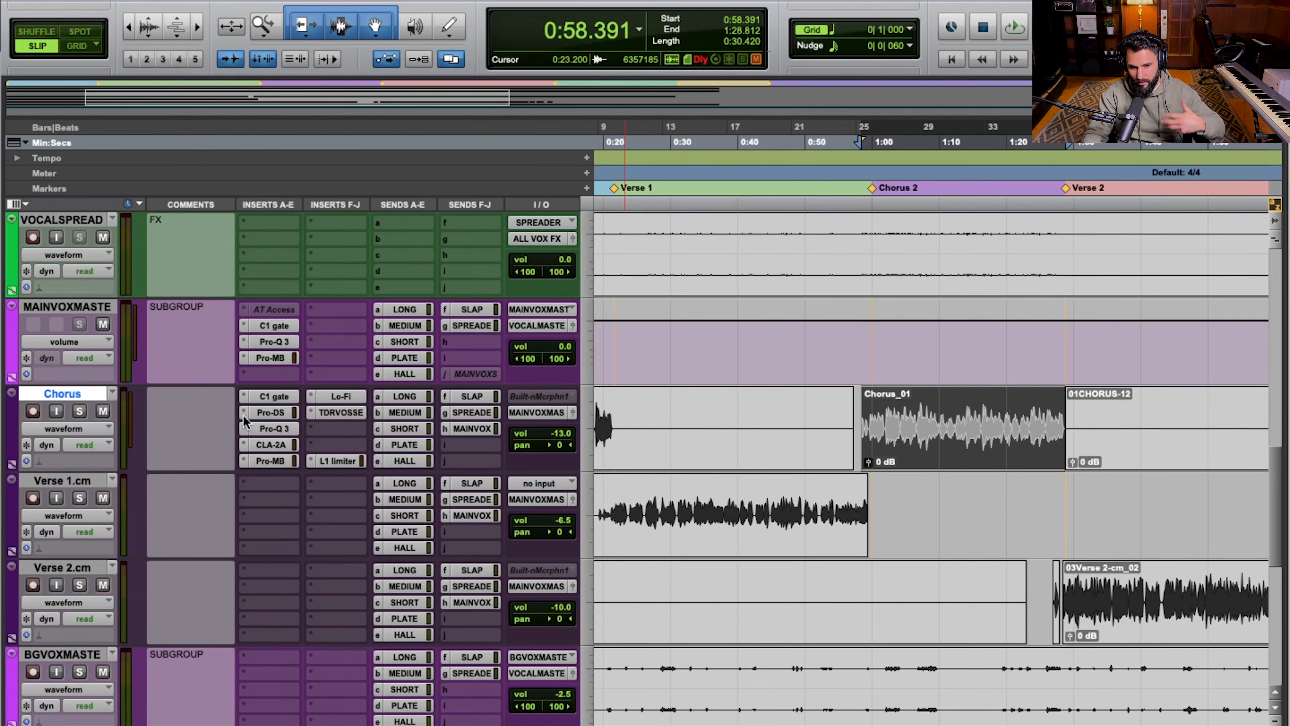
# Step: Rebalance the Chorus track's volume against the rest of the mix during playback
pyautogui.click(559, 436)
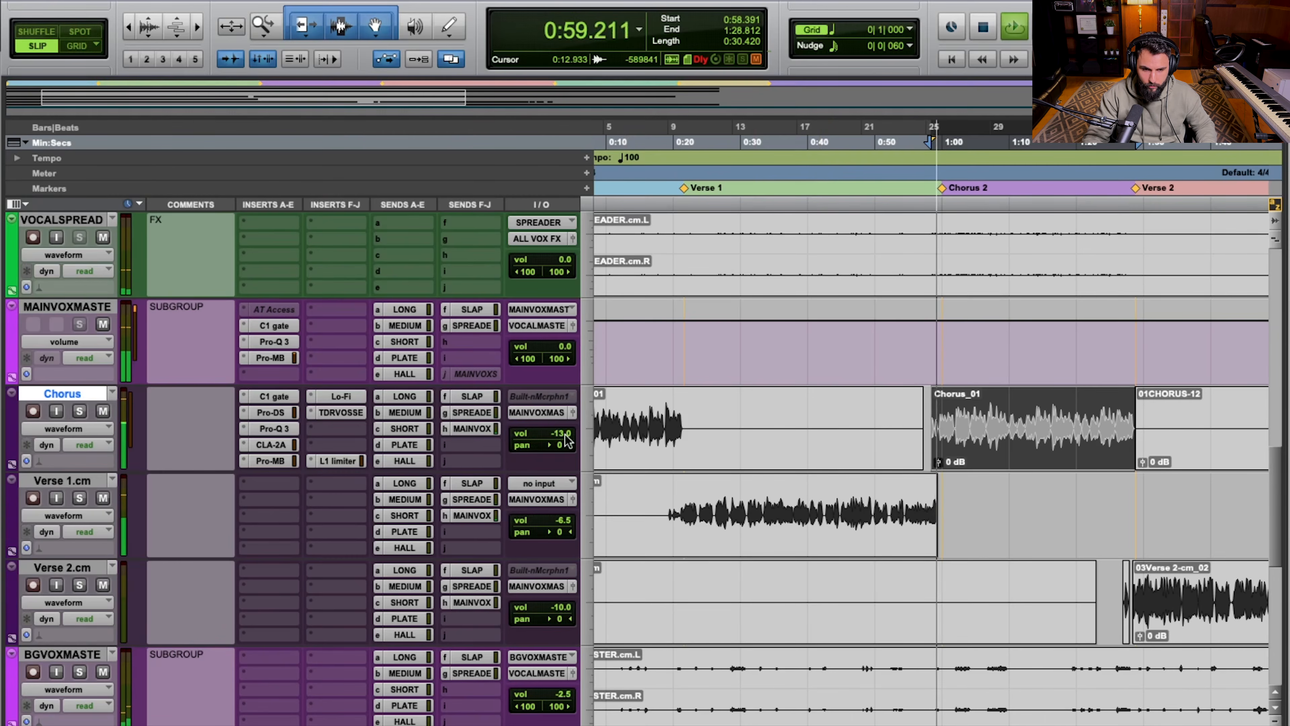
pyautogui.moveTo(567, 440)
pyautogui.mouseDown()
pyautogui.moveTo(565, 462)
pyautogui.moveTo(566, 430)
pyautogui.mouseUp()
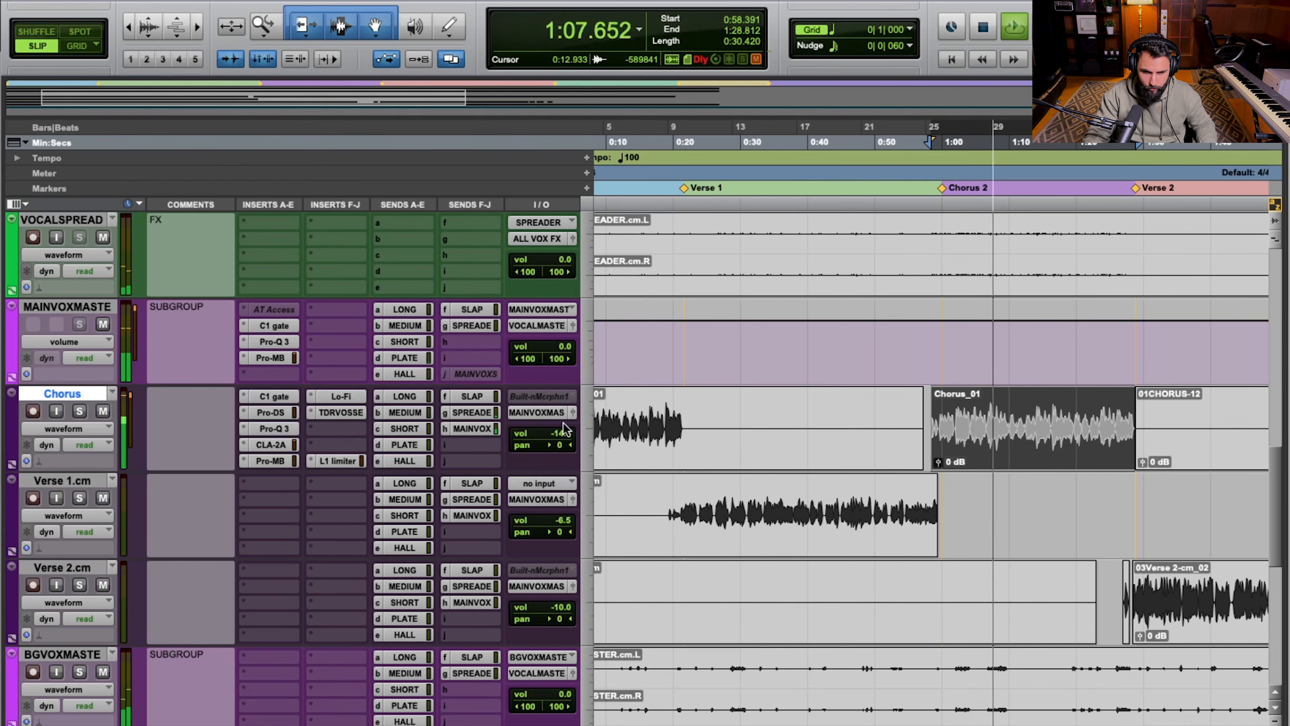